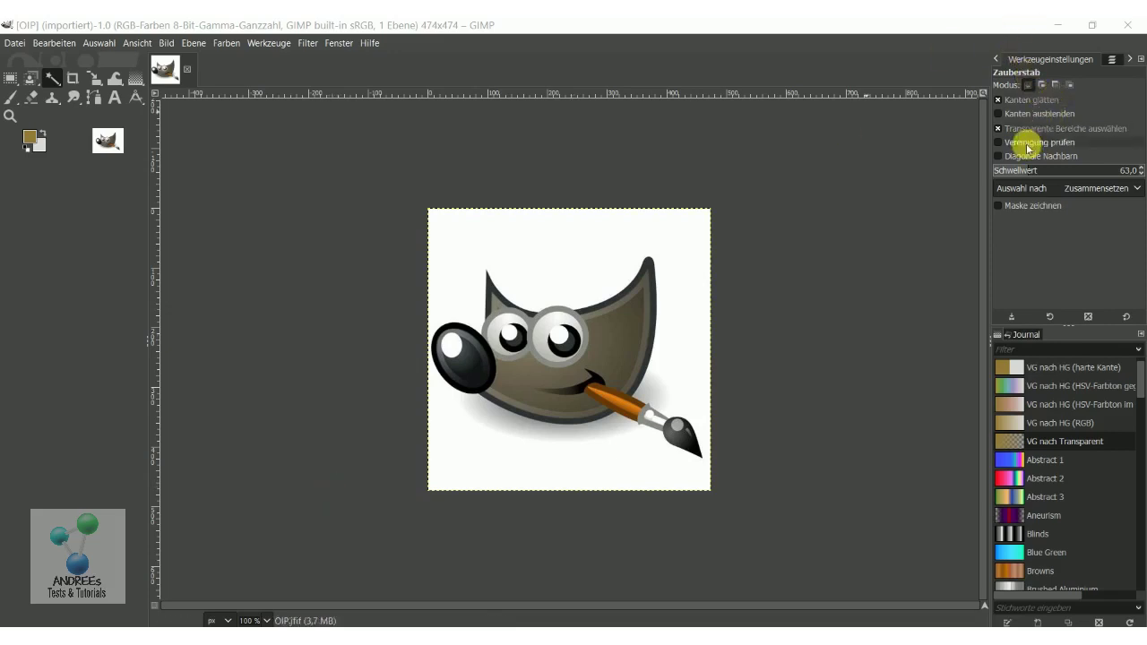
In the Layers dialog, add an alpha channel (Alphakanal hinzufügen) to the OIP.jfif layer
{"action": "key", "text": "ctrl+l"}
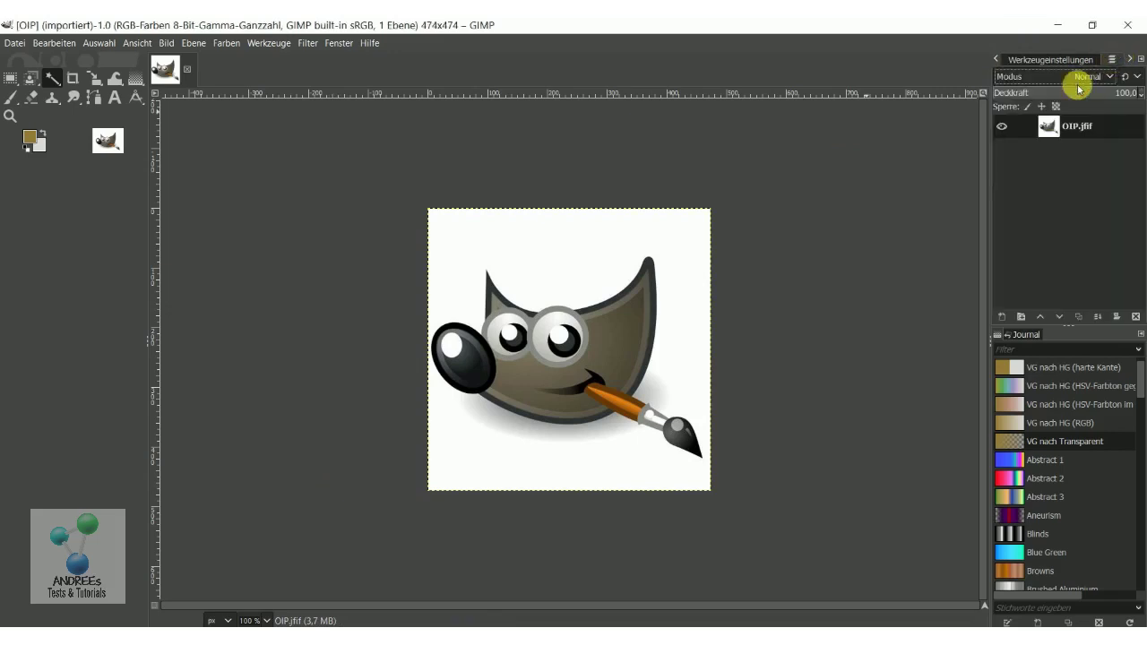
{"action": "right_click", "coordinate": [1055, 130]}
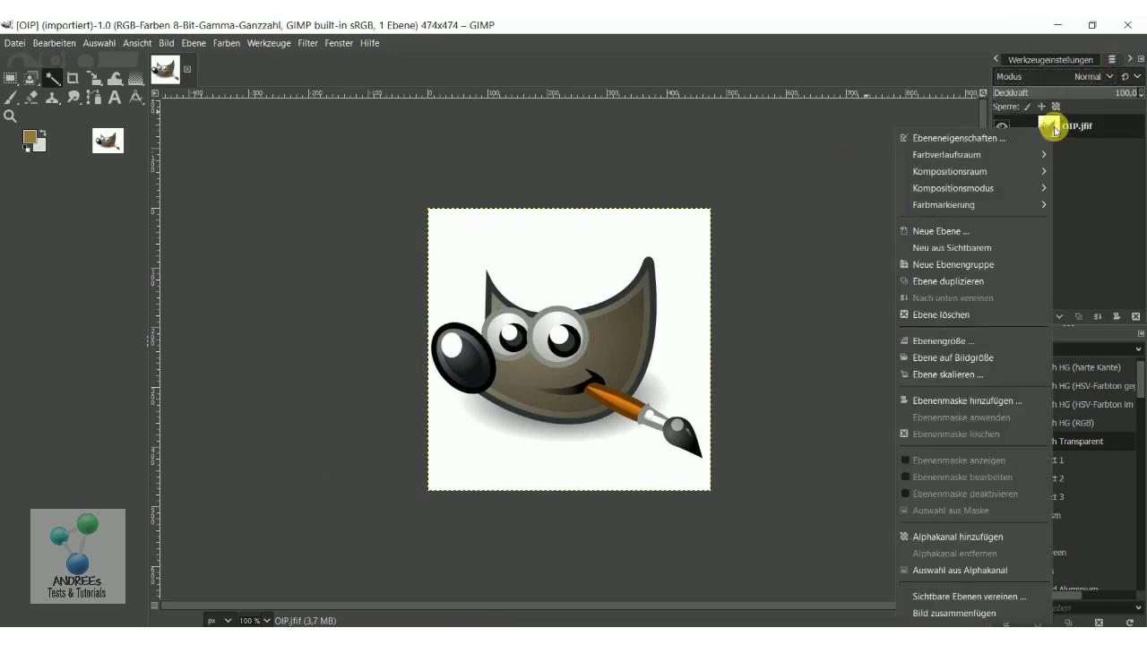
{"action": "left_click", "coordinate": [1004, 538]}
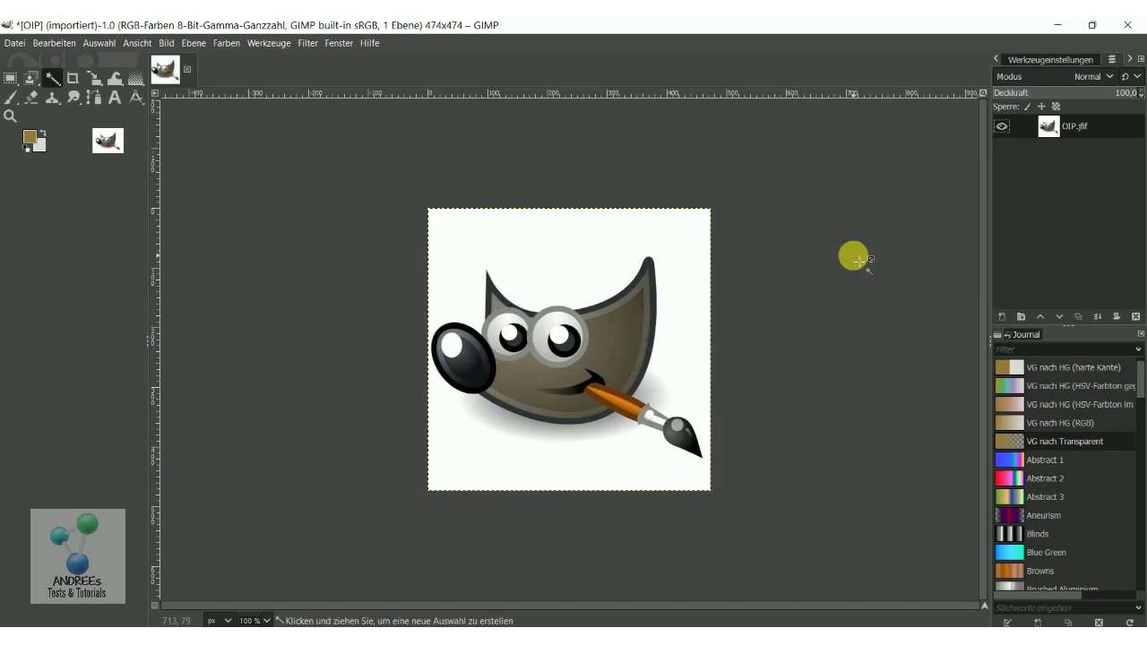
Choose the Zauberstab (magic wand) tool from the fuzzy-select tool group
{"action": "left_click", "coordinate": [54, 83]}
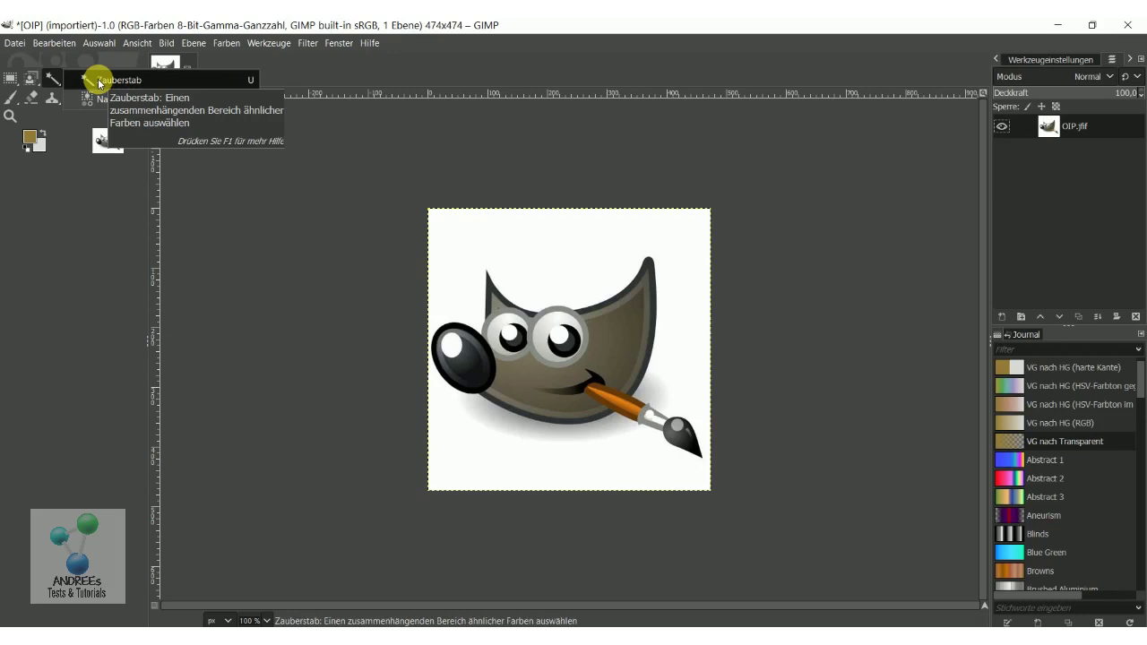
{"action": "left_click", "coordinate": [98, 82]}
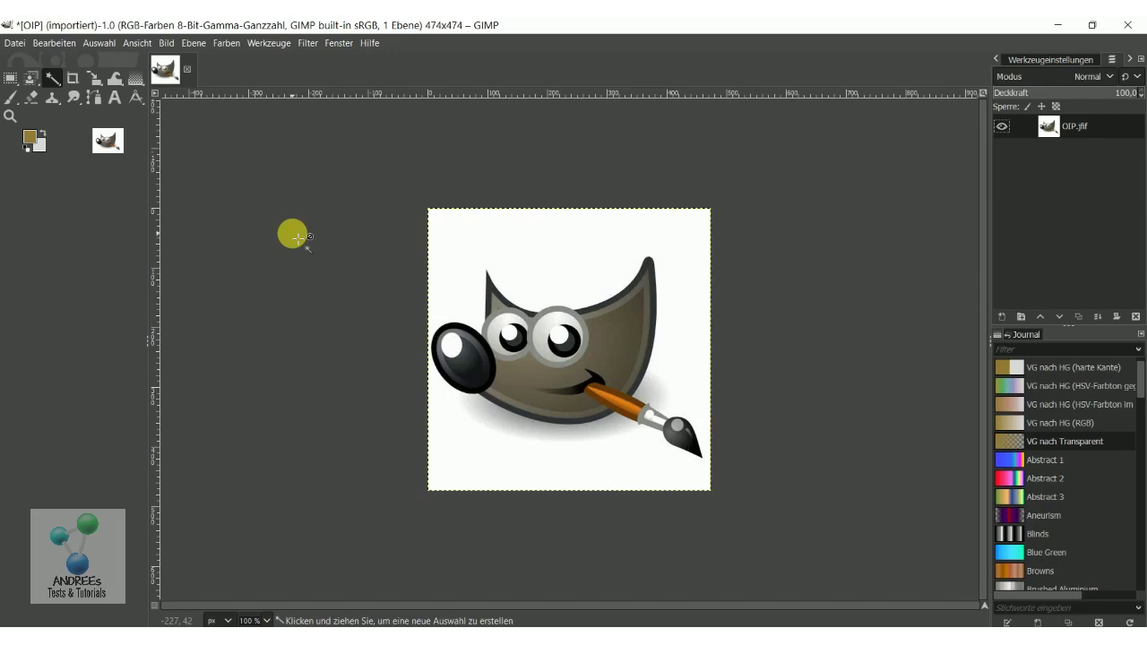
{"action": "left_click", "coordinate": [55, 79]}
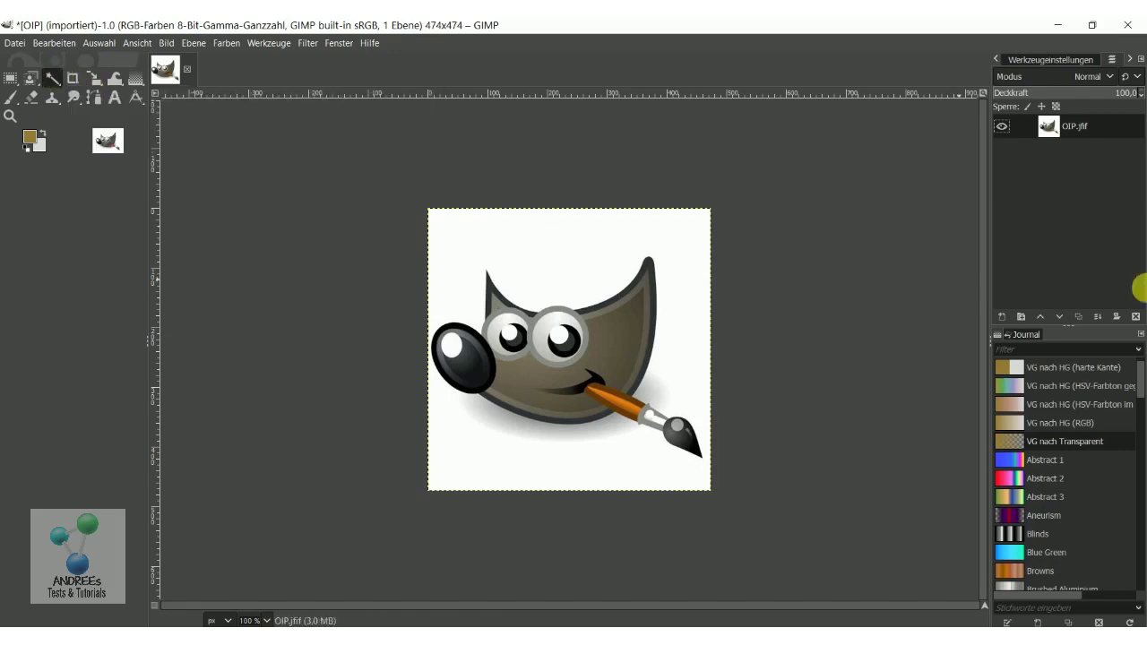
Show the Zauberstab options in the Werkzeugeinstellungen tab of the right dock
{"action": "left_click", "coordinate": [1022, 66]}
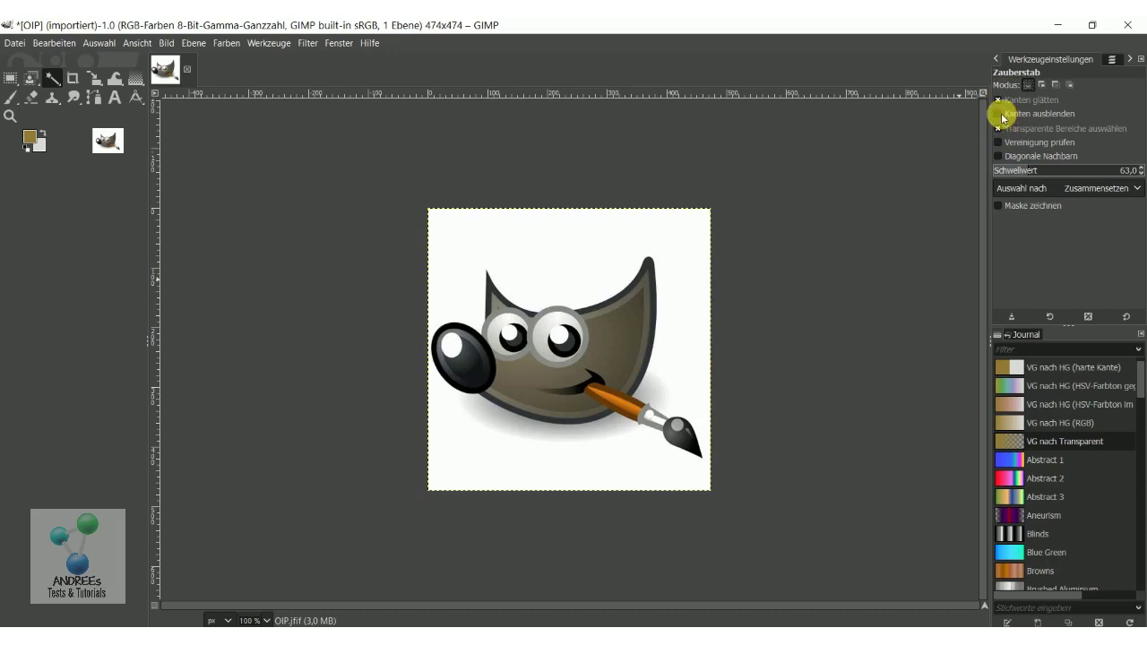
Toggle the Kanten ausblenden (feather edges) checkbox in the Zauberstab options
{"action": "left_click", "coordinate": [1003, 117]}
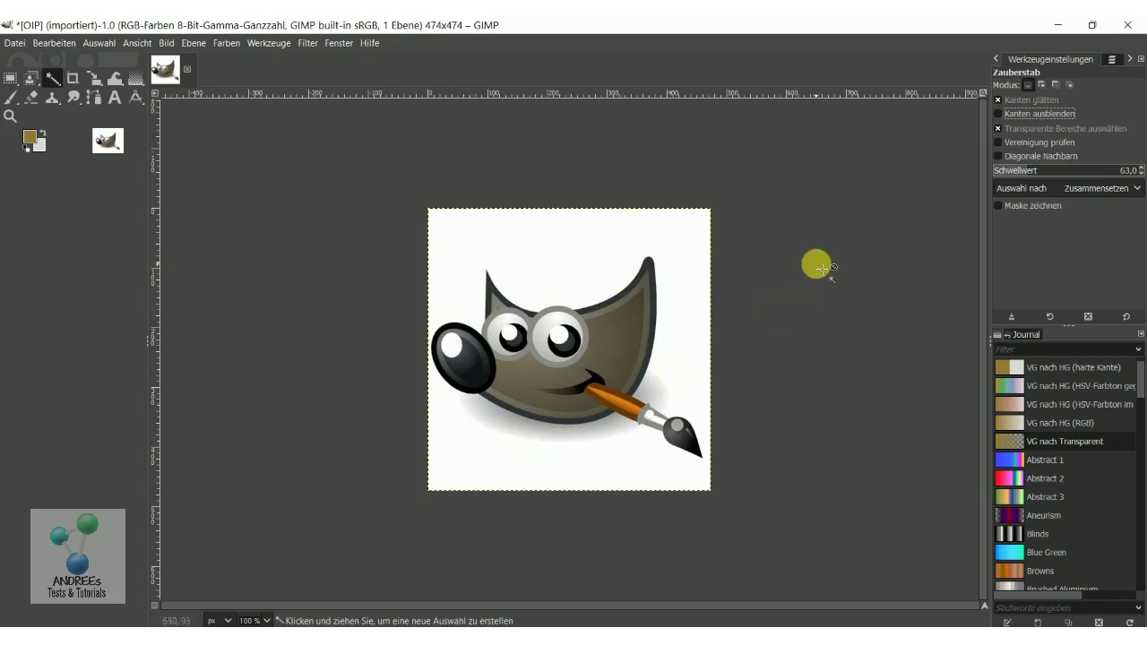
Magic-wand the white background around Wilber, then hold Ctrl for subtract mode
{"action": "left_click", "coordinate": [504, 459]}
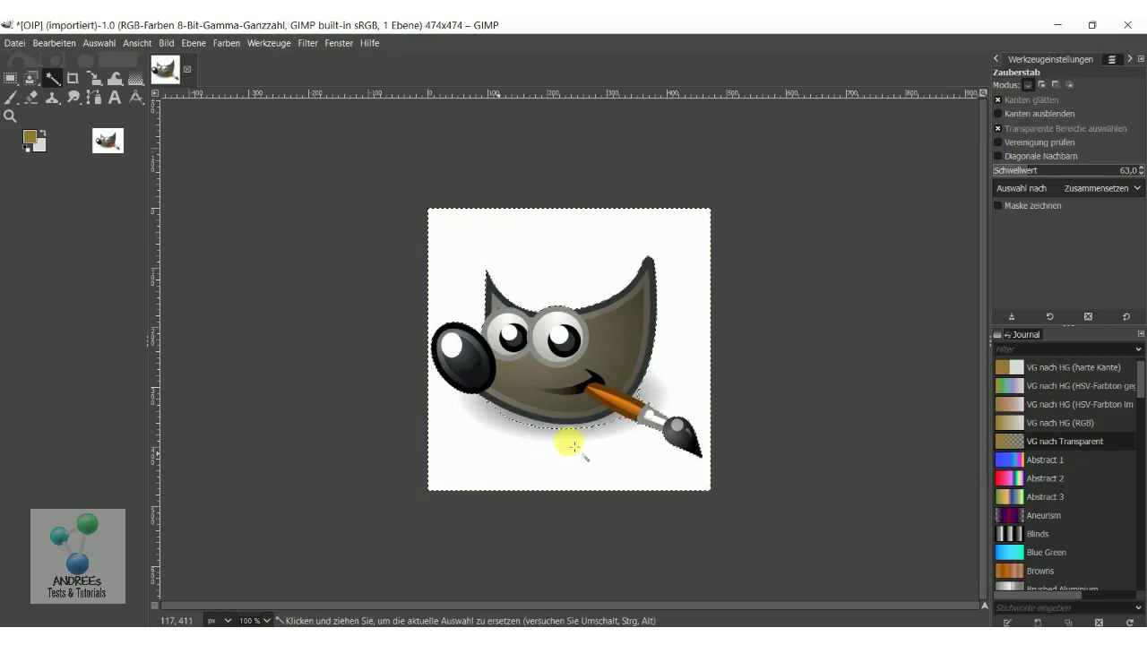
{"action": "key", "text": "ctrl"}
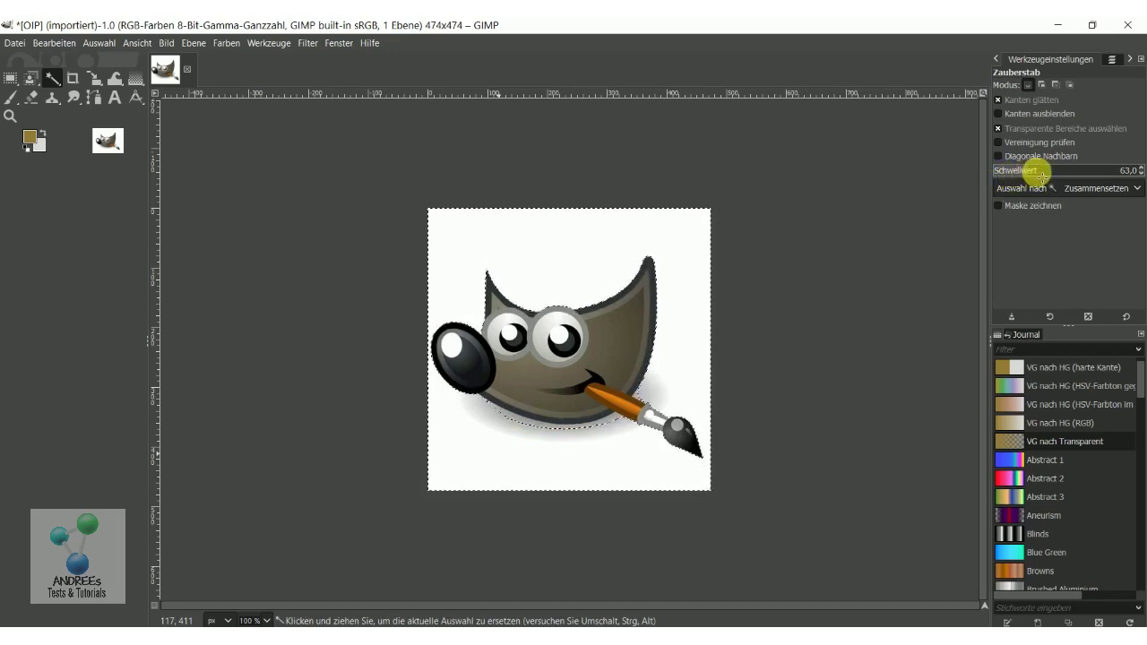
Try thresholds 76,6 and 82,9, reselect the background, then set the threshold to 71,4
{"action": "left_click", "coordinate": [1040, 170]}
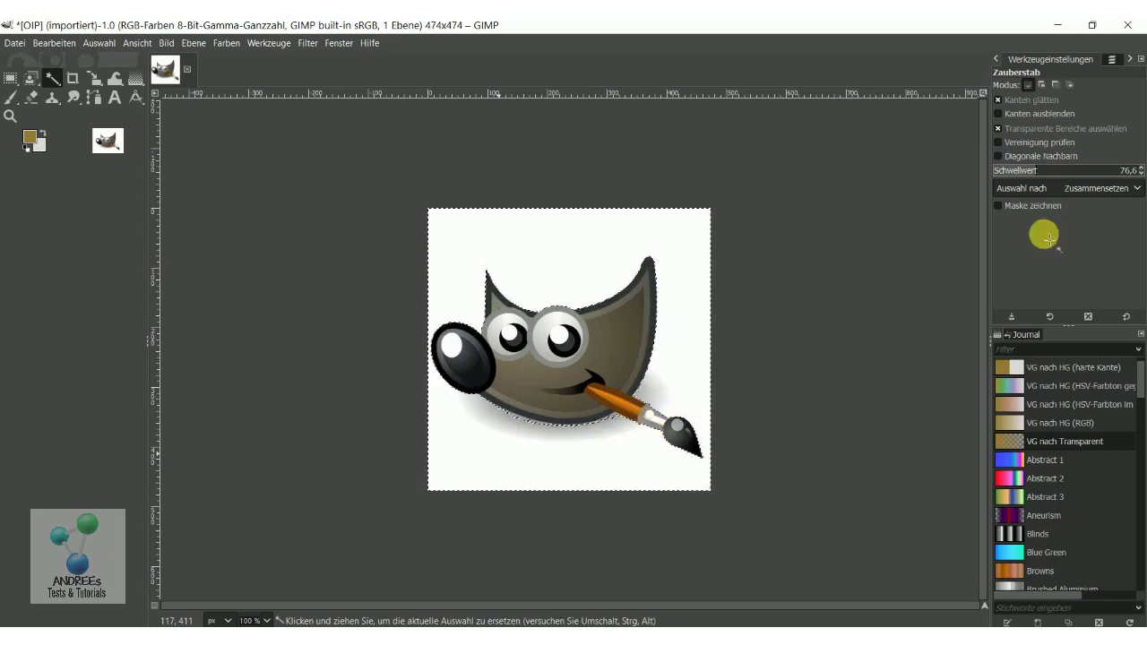
{"action": "left_click", "coordinate": [1042, 173]}
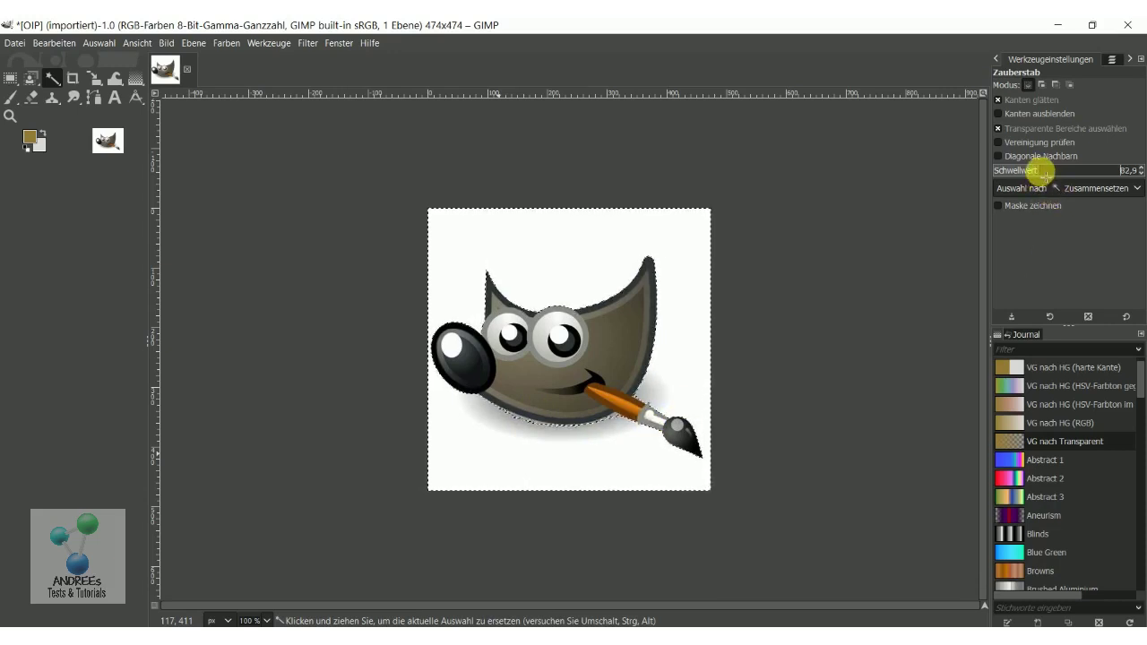
{"action": "left_click", "coordinate": [525, 460]}
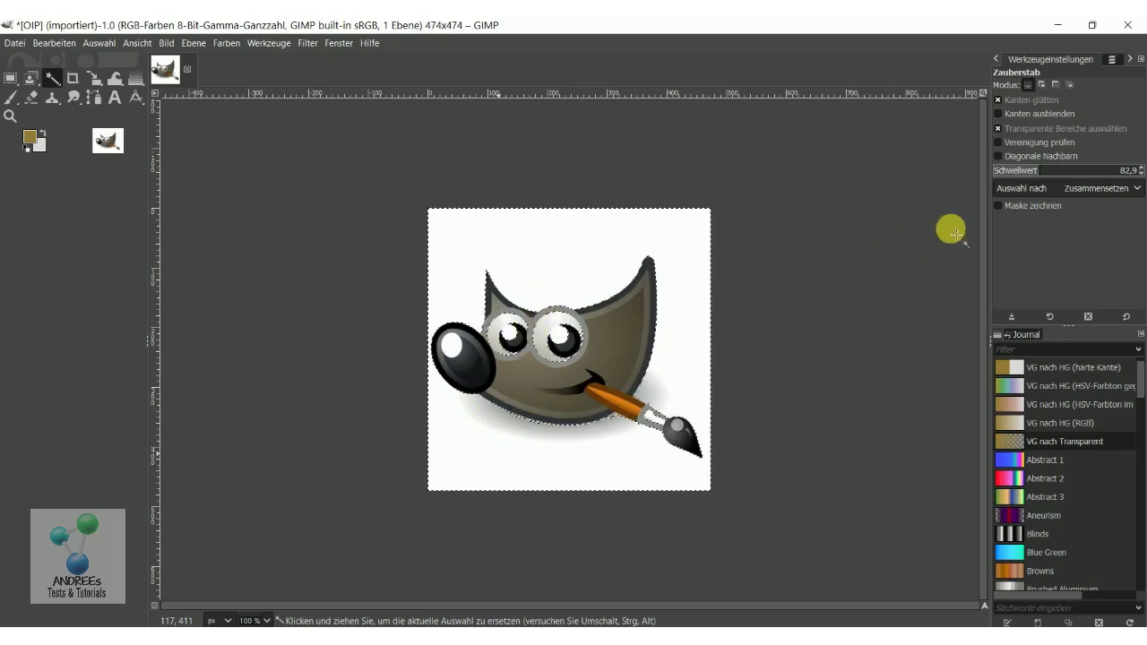
{"action": "left_click", "coordinate": [1035, 171]}
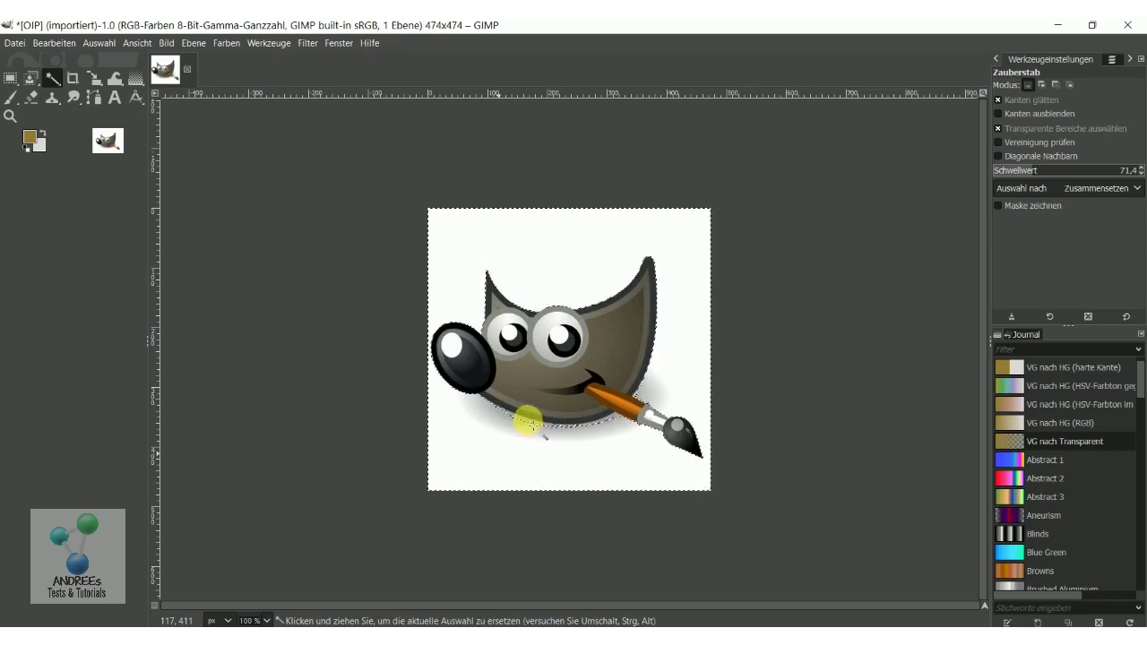
Shift-add the inside of Wilber's head to the background selection
{"action": "key", "text": "shift"}
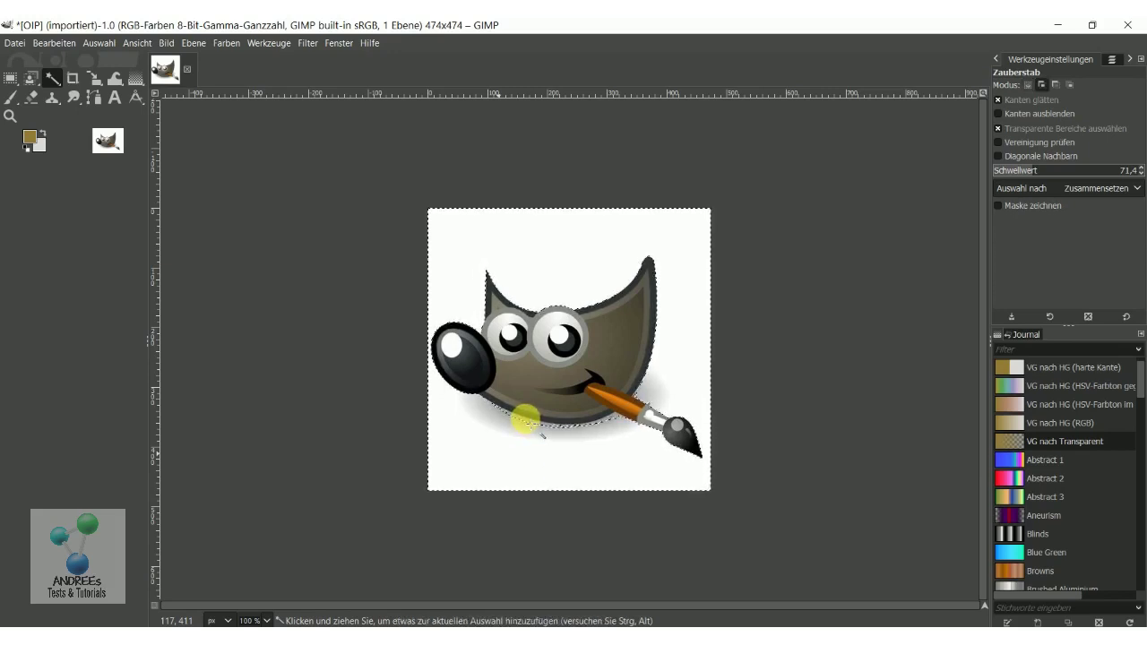
{"action": "left_click", "coordinate": [527, 419], "text": "shift"}
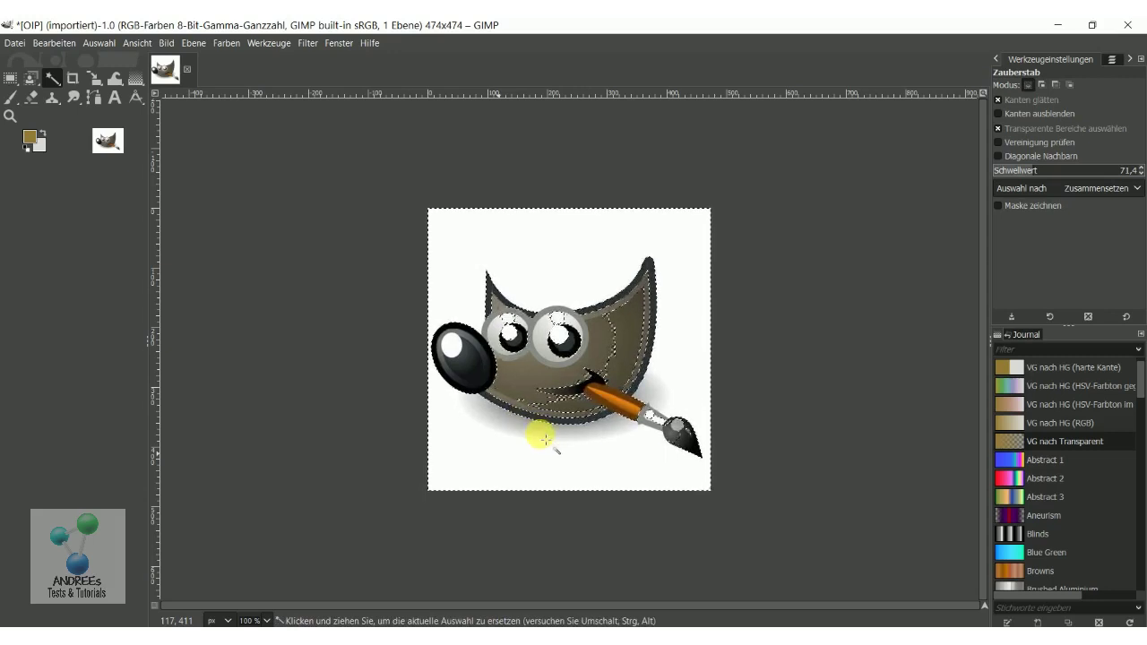
Clear the selection, lower the threshold to 56,7 and Shift-add Wilber's shadow
{"action": "left_click", "coordinate": [108, 43]}
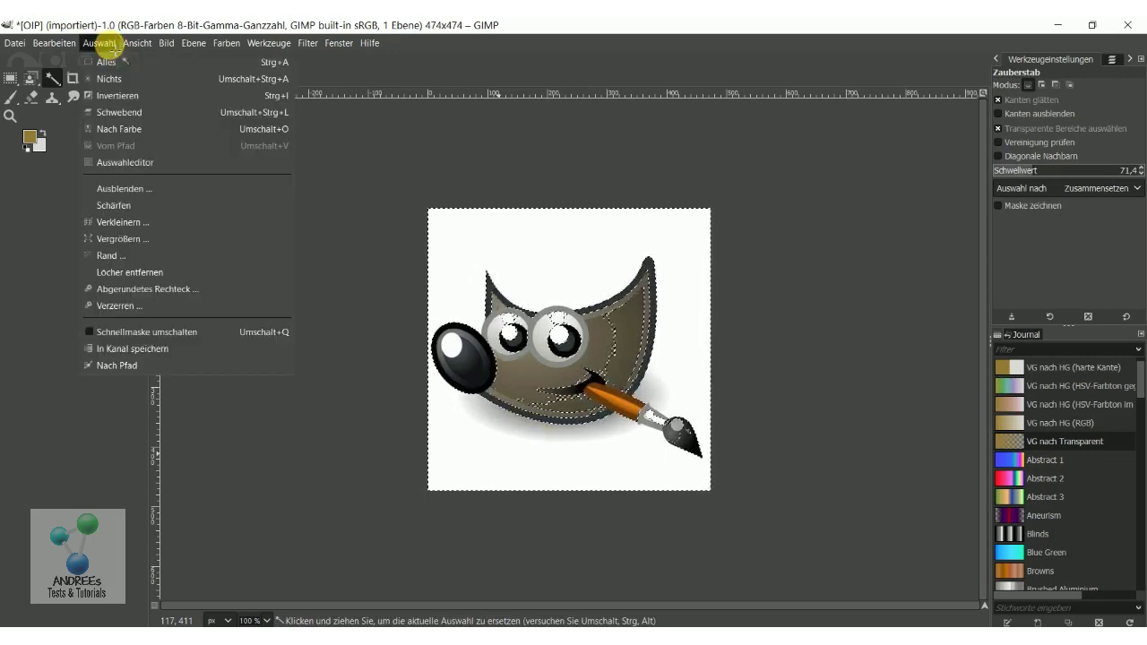
{"action": "left_click", "coordinate": [114, 80]}
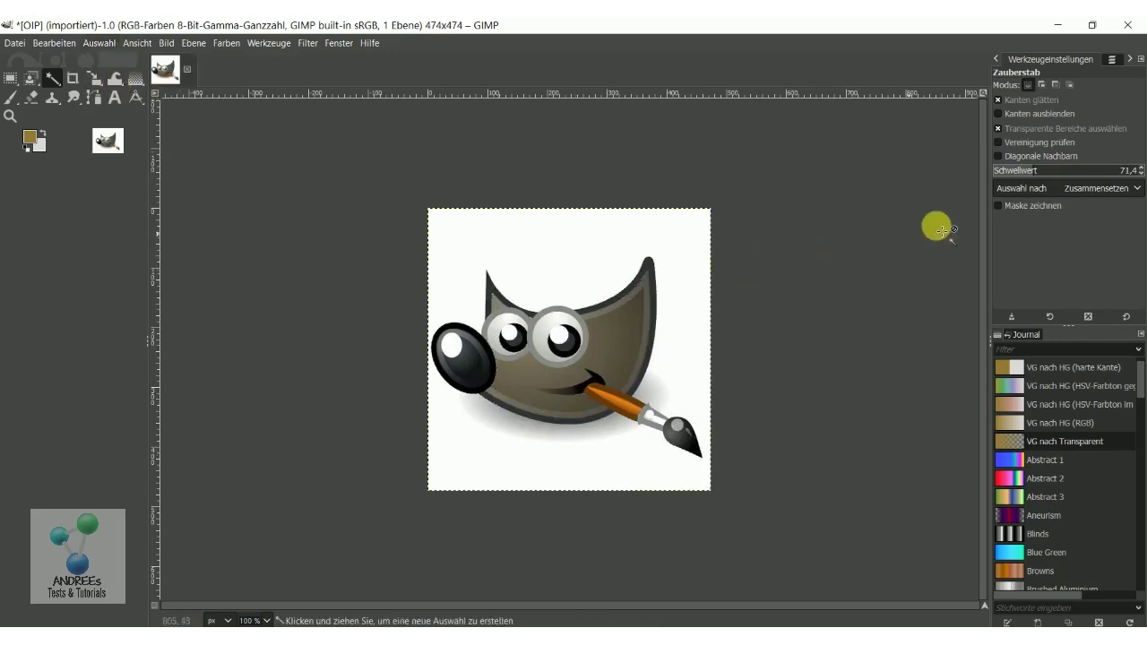
{"action": "left_click_drag", "start_coordinate": [1032, 170], "coordinate": [1025, 170]}
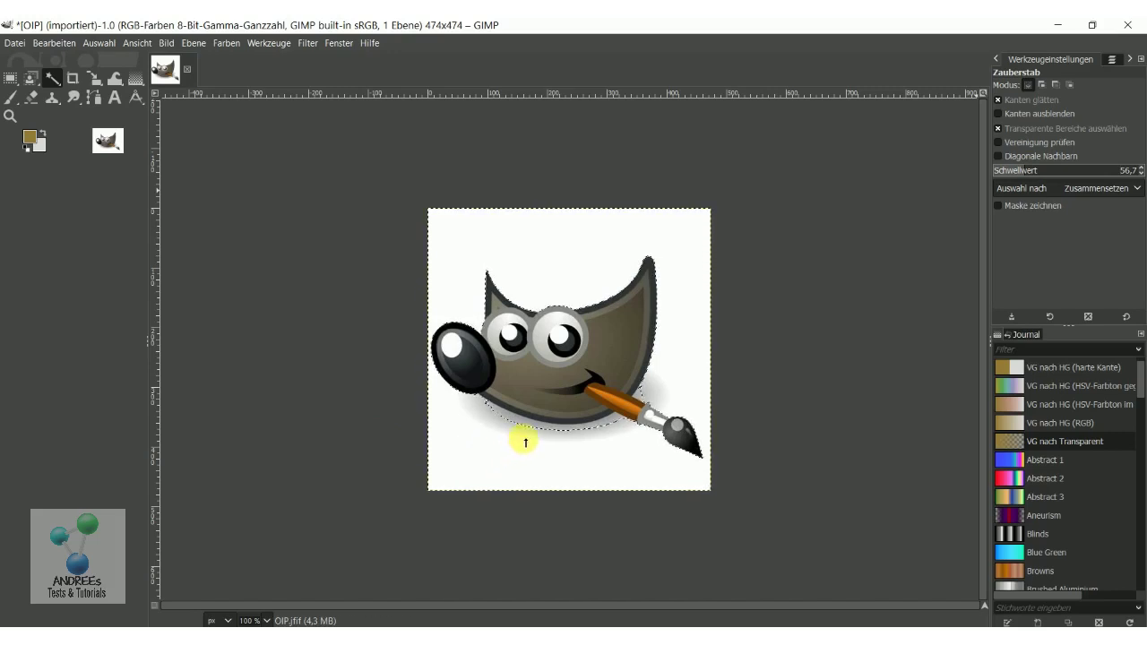
{"action": "key", "text": "shift"}
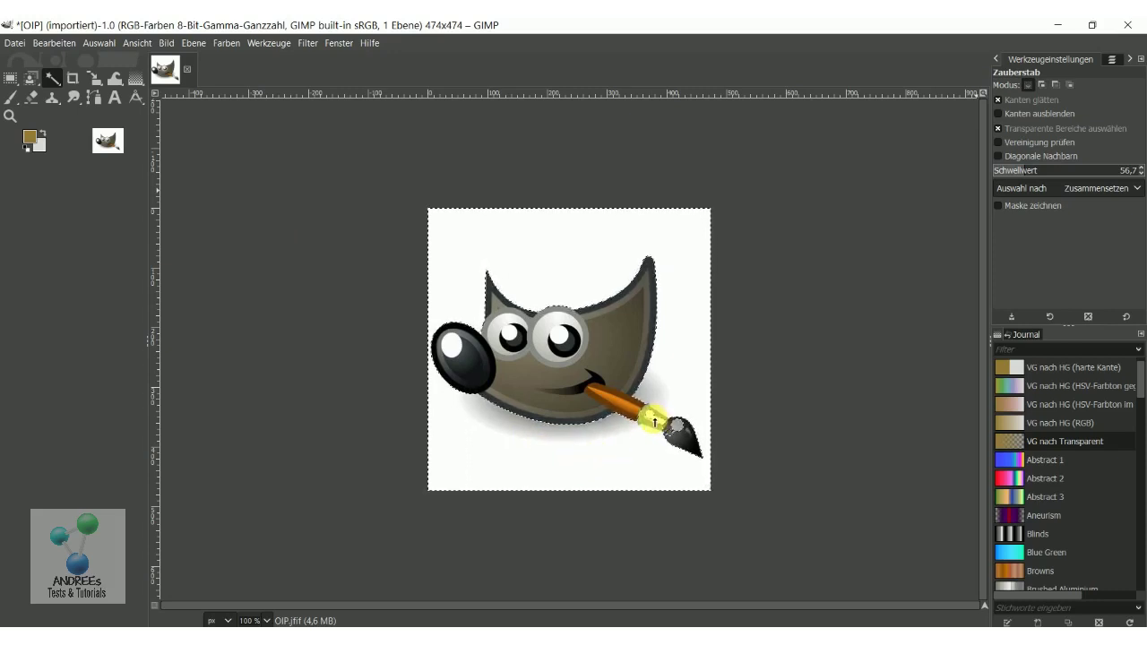
{"action": "left_click", "coordinate": [653, 431], "text": "shift"}
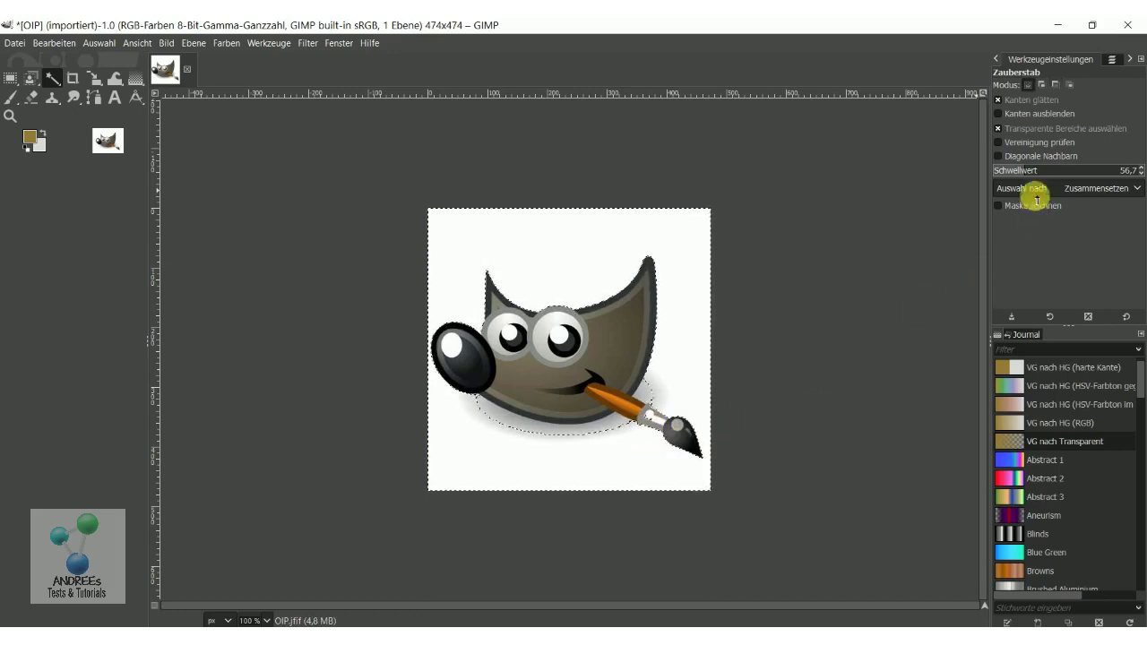
At threshold 47.2, add the shadow under Wilber and subtract the brush ferrule
{"action": "left_click", "coordinate": [1020, 170]}
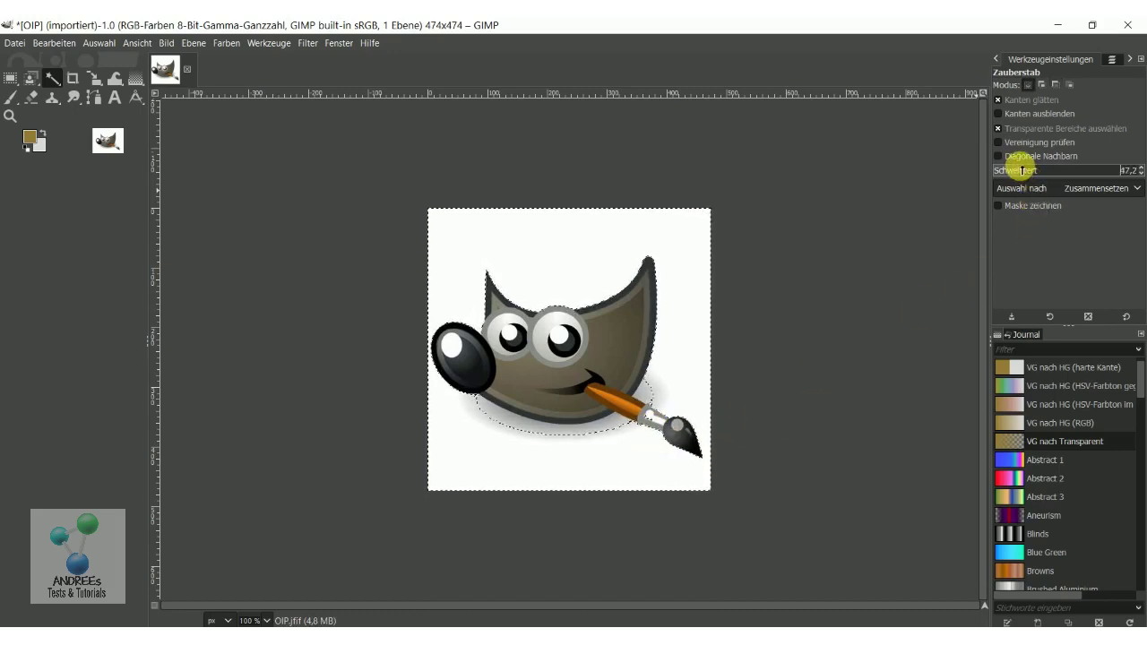
{"action": "left_click", "coordinate": [546, 430], "text": "shift"}
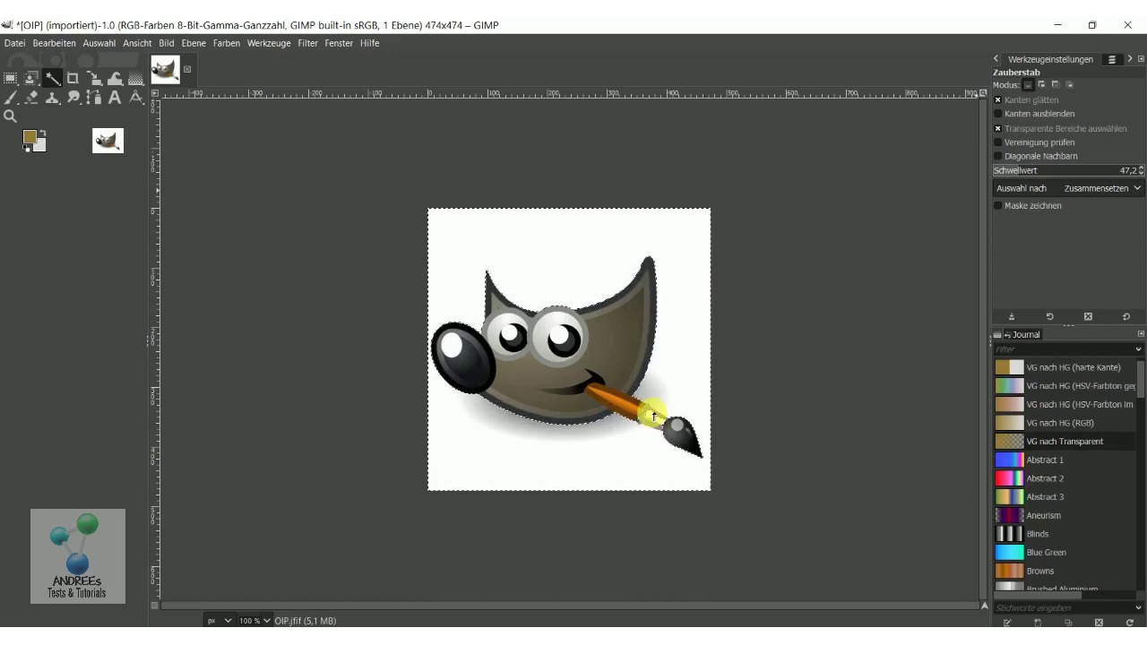
{"action": "key", "text": "ctrl"}
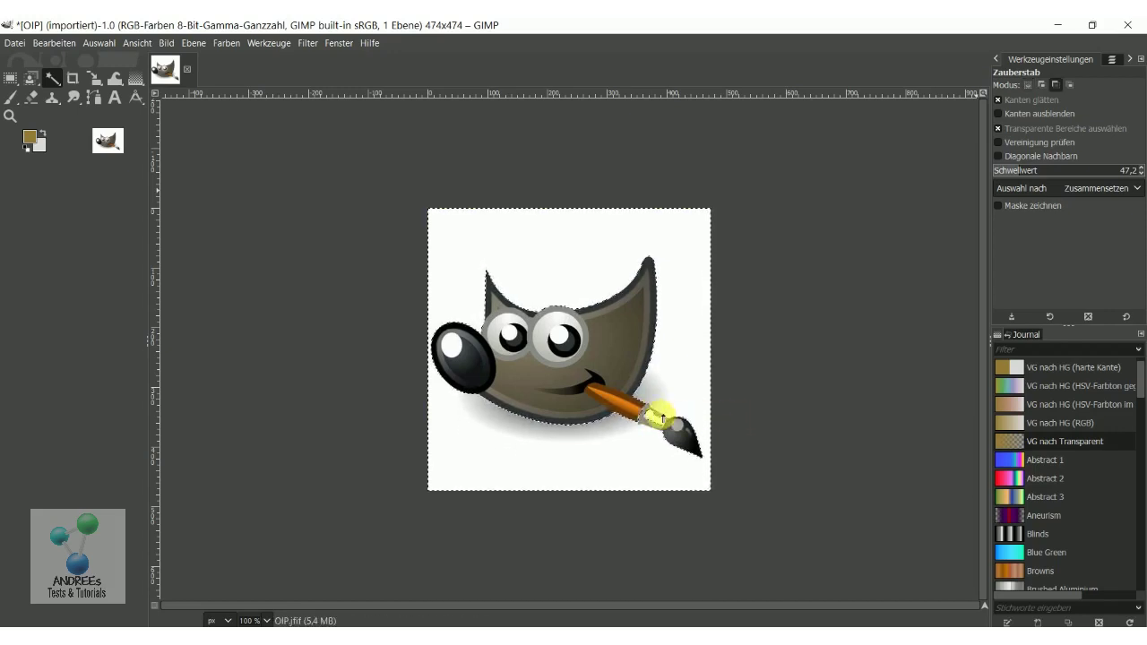
{"action": "left_click", "coordinate": [651, 415], "text": "ctrl"}
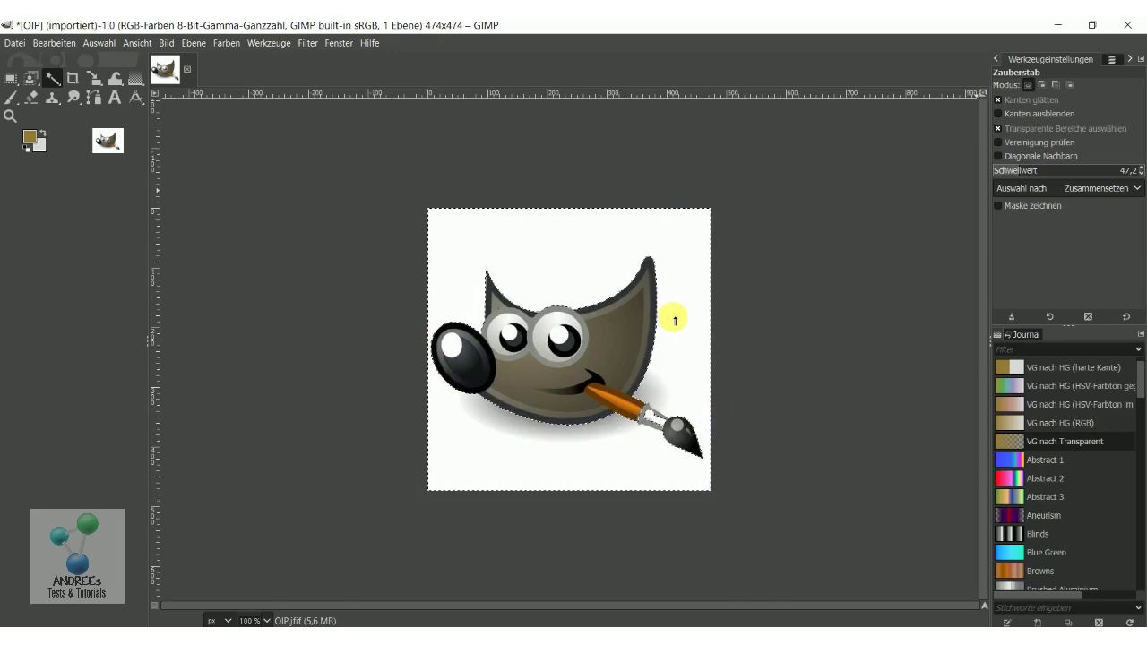
Delete the background as a test, undo it, then invert the selection to Wilber
{"action": "key", "text": "Delete"}
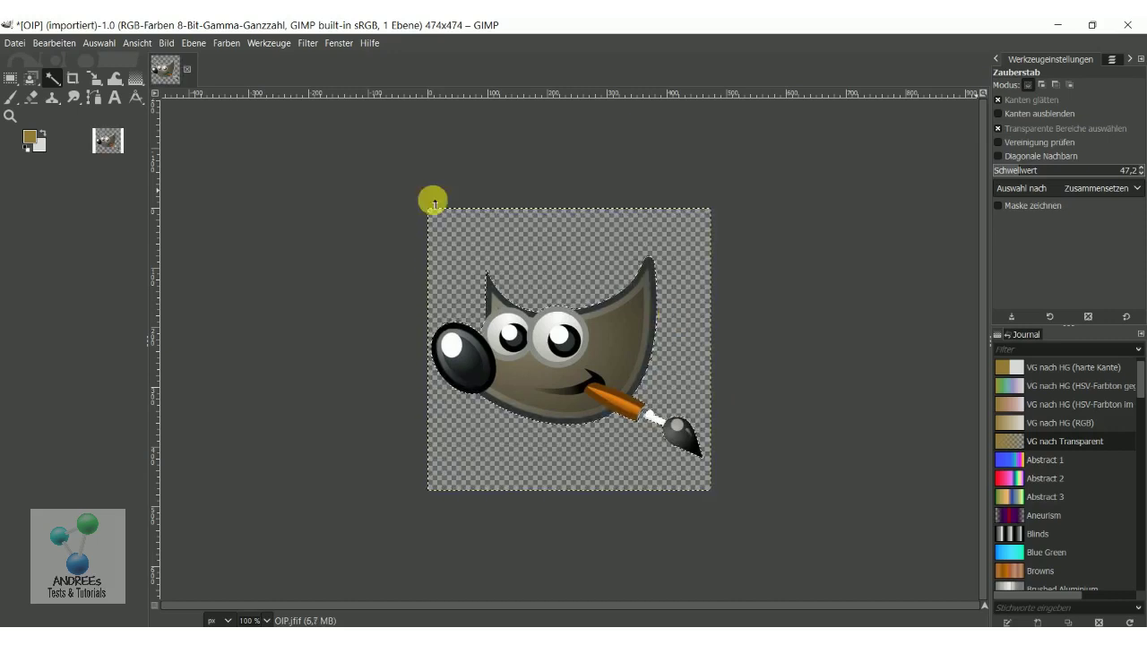
{"action": "left_click", "coordinate": [108, 43]}
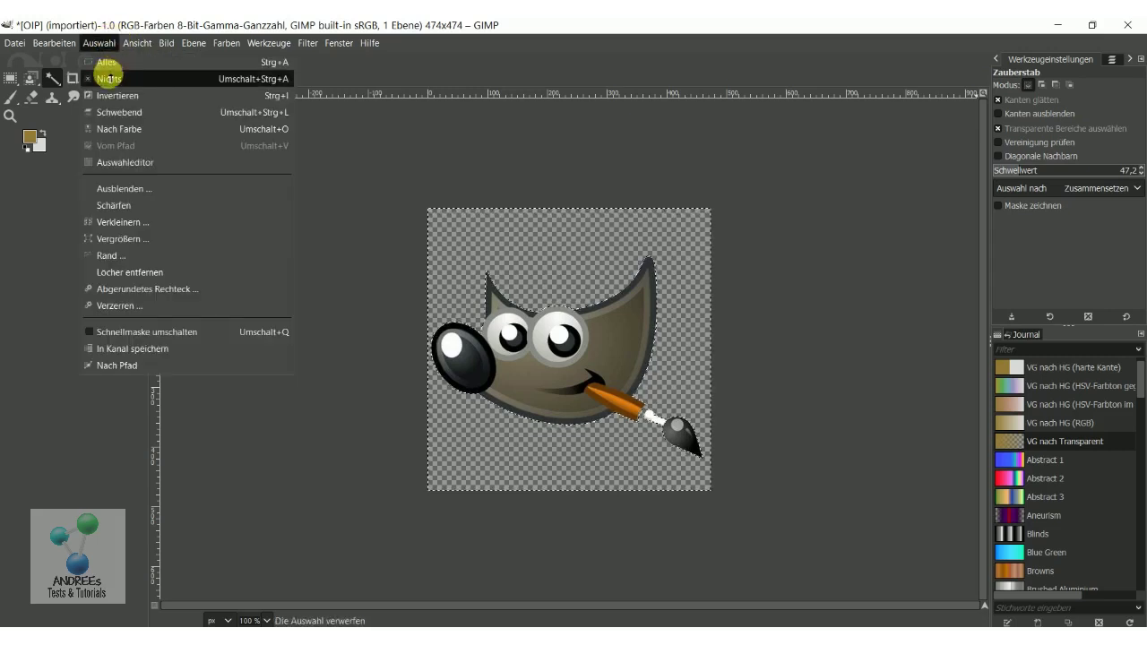
{"action": "left_click", "coordinate": [71, 43]}
{"action": "left_click", "coordinate": [71, 62]}
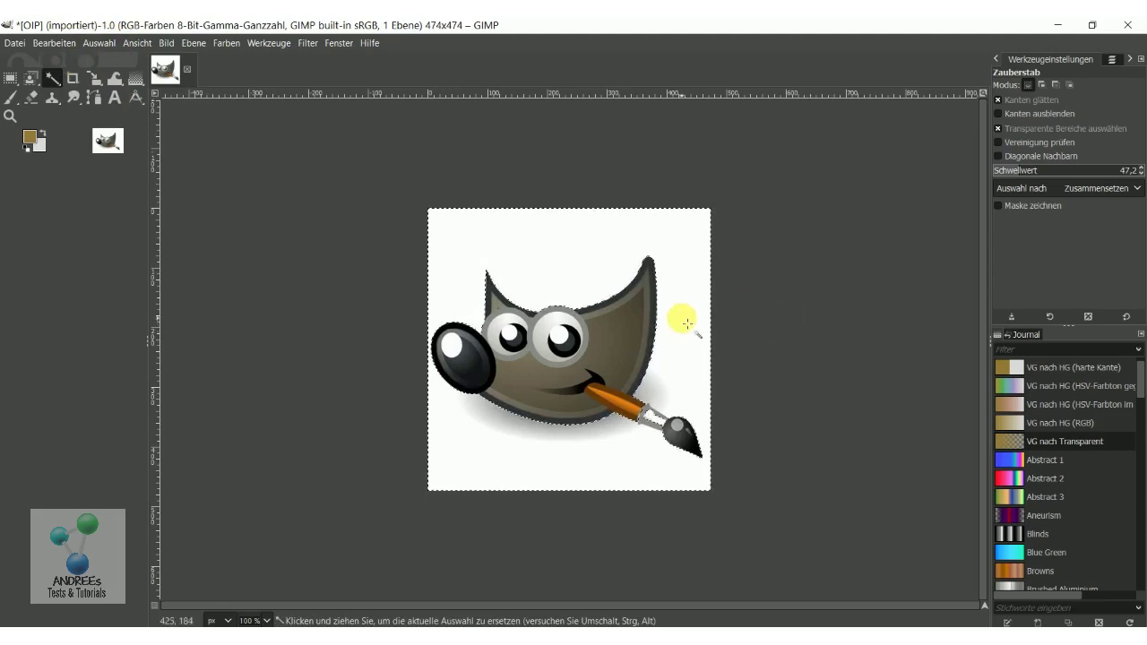
{"action": "left_click", "coordinate": [88, 43]}
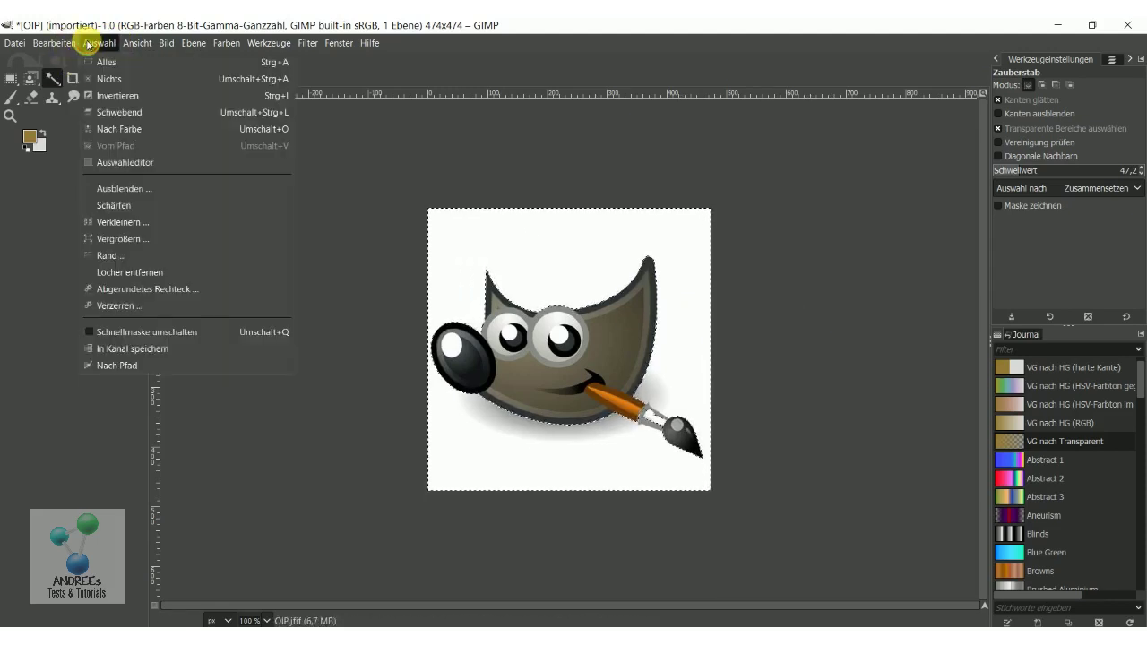
{"action": "left_click", "coordinate": [131, 97]}
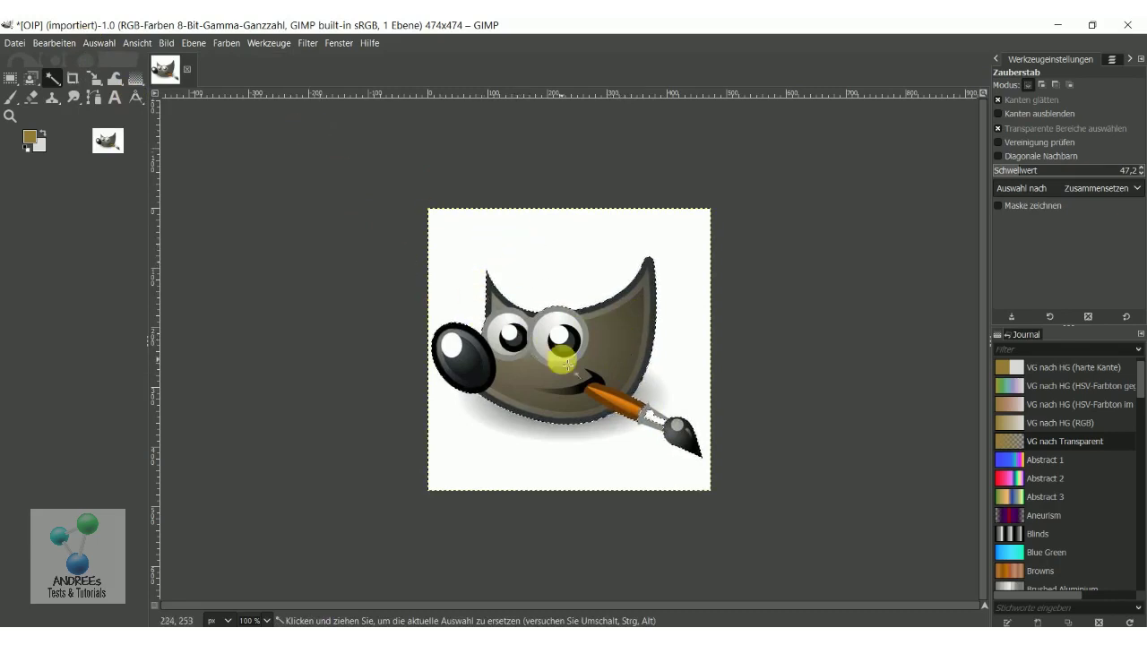
Undo, select all, set the threshold to 27.3 and reselect the white background
{"action": "left_click", "coordinate": [63, 43]}
{"action": "left_click", "coordinate": [79, 69]}
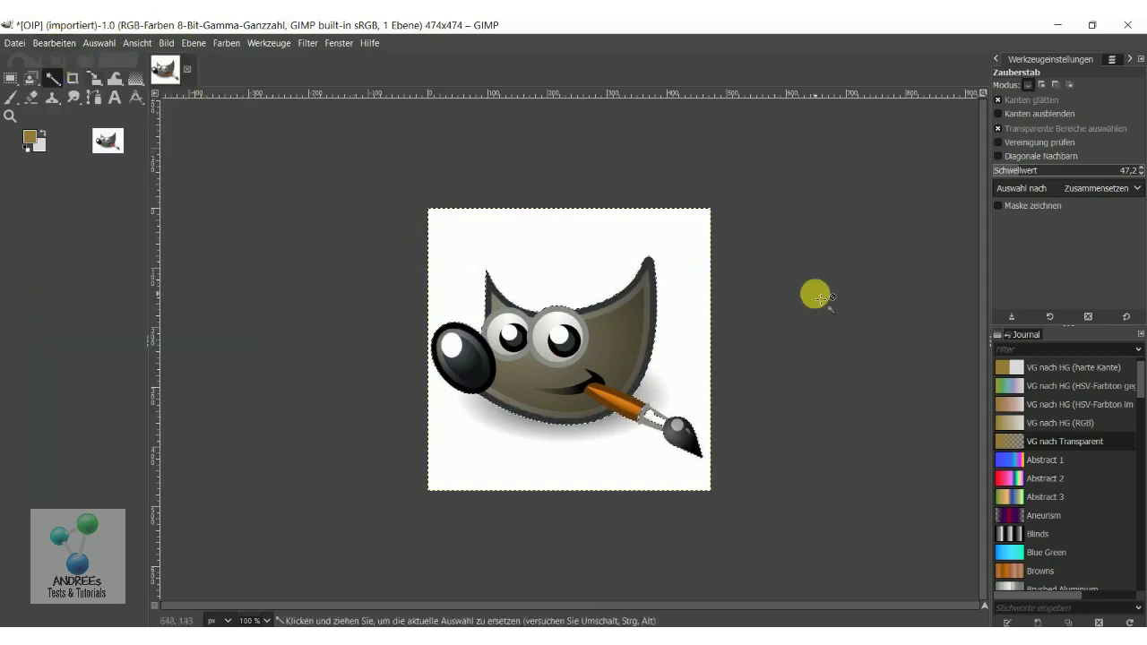
{"action": "left_click", "coordinate": [105, 45]}
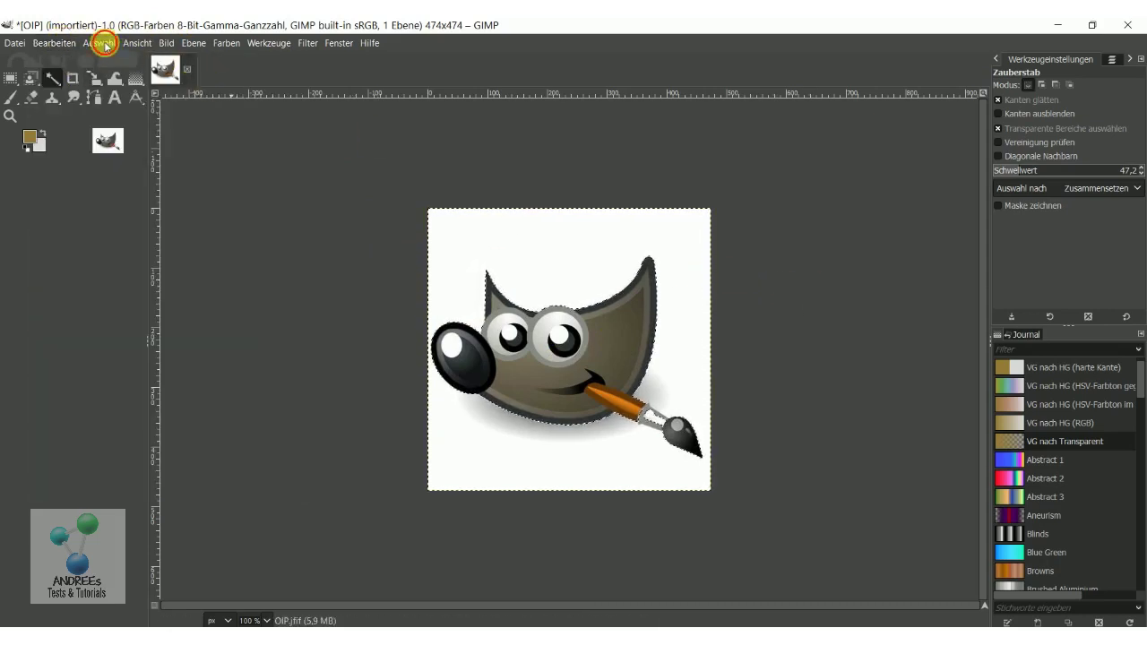
{"action": "left_click", "coordinate": [113, 71]}
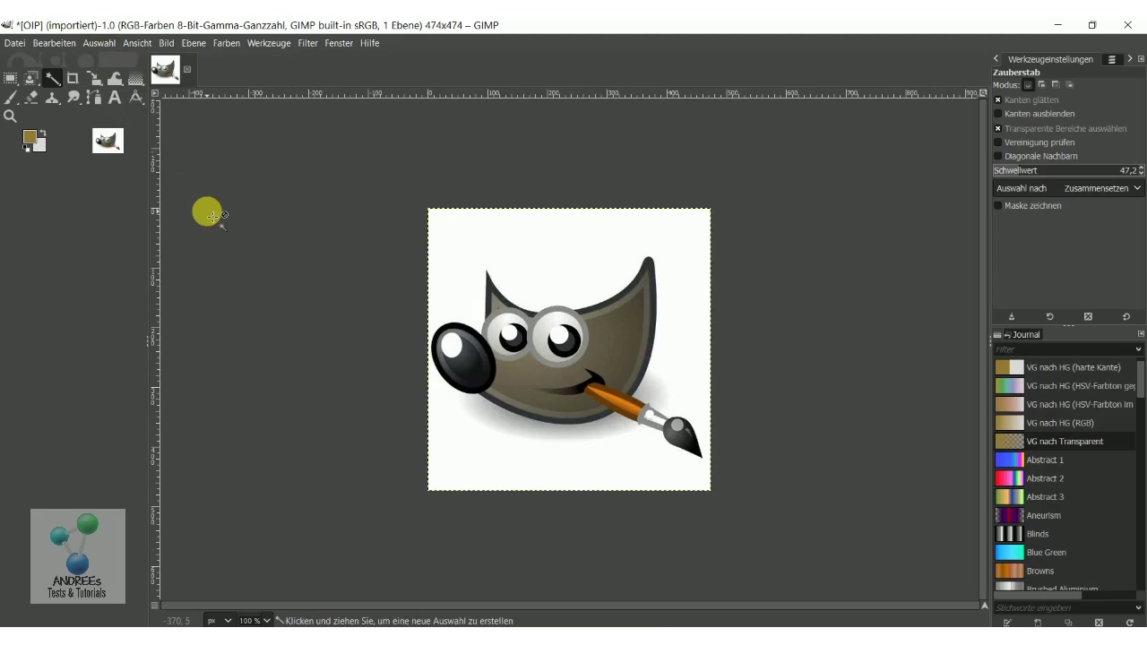
{"action": "left_click", "coordinate": [1010, 170]}
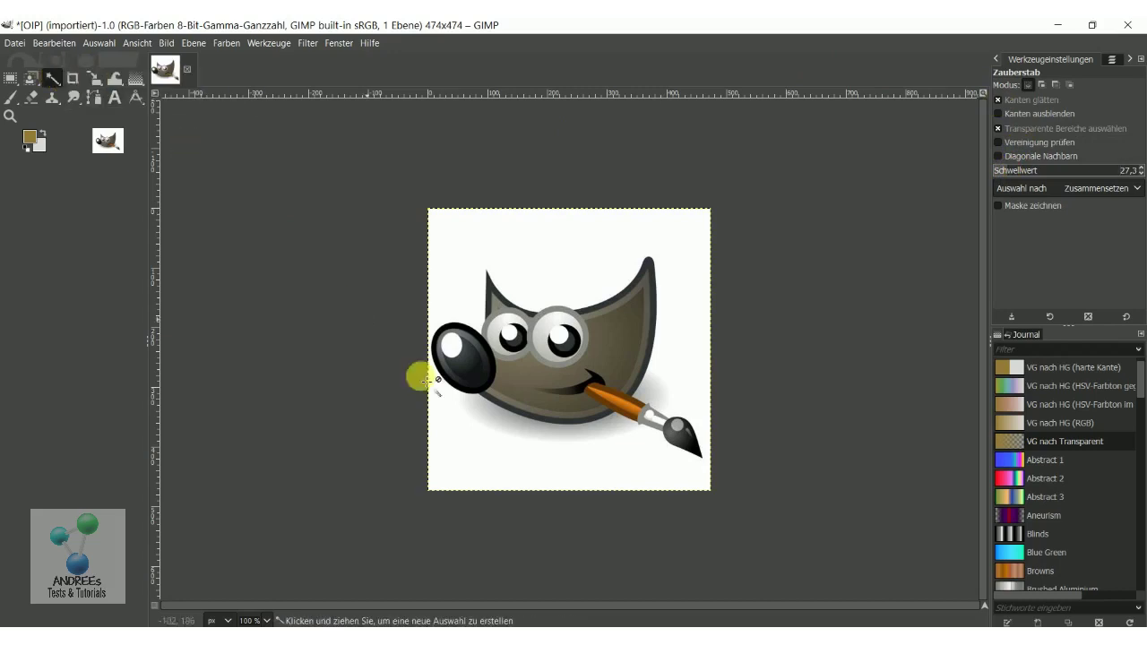
{"action": "left_click", "coordinate": [486, 455]}
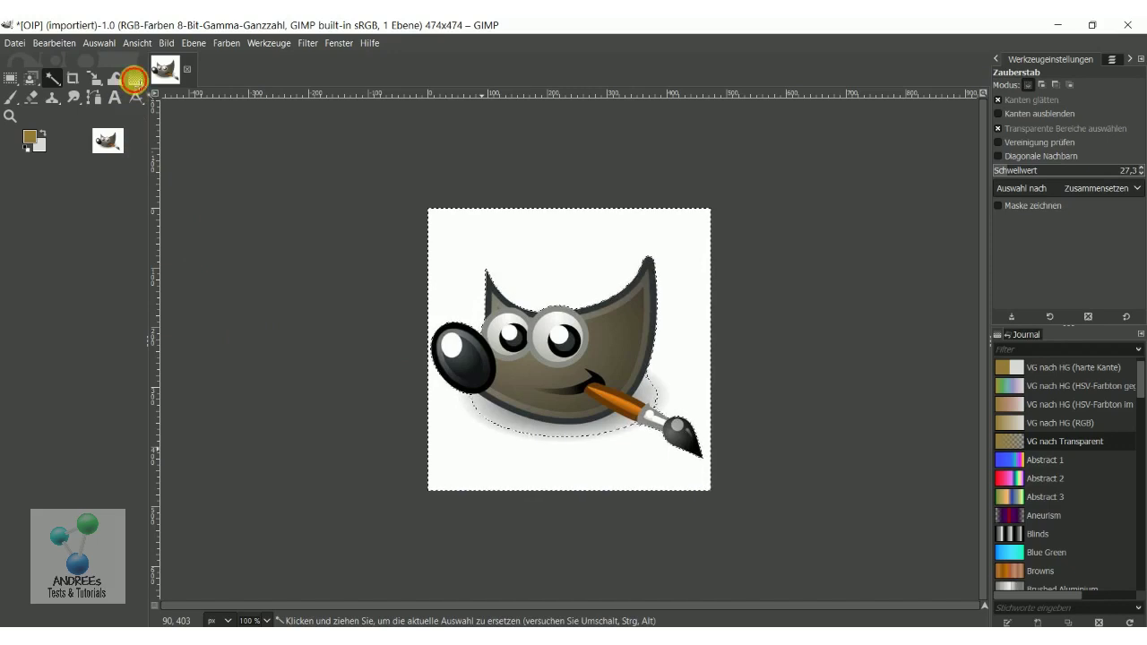
Draw a bottom-left to top-right Abstract 2 rainbow gradient, then select none
{"action": "left_click_drag", "start_coordinate": [134, 80], "coordinate": [177, 106]}
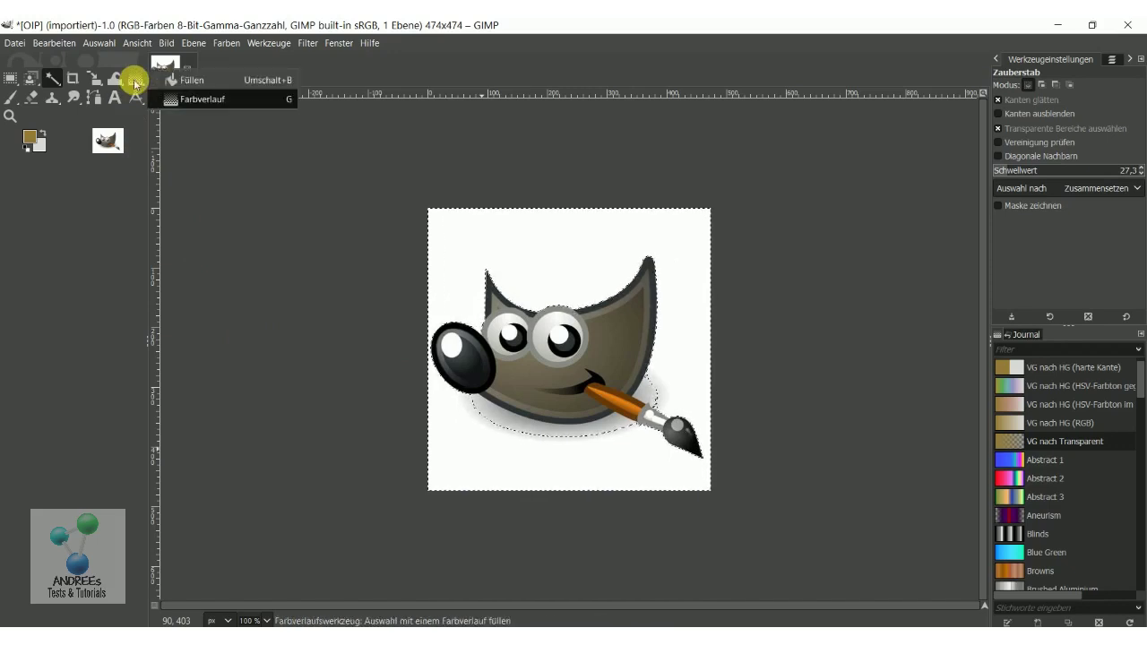
{"action": "left_click", "coordinate": [177, 106]}
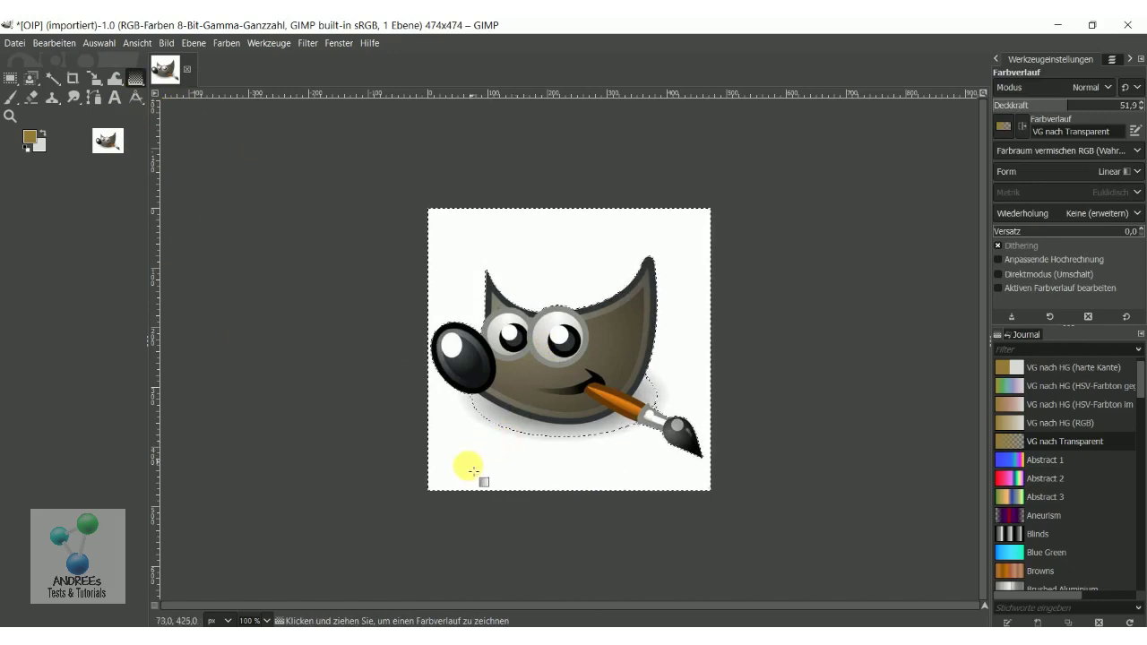
{"action": "left_click_drag", "start_coordinate": [459, 480], "coordinate": [693, 234]}
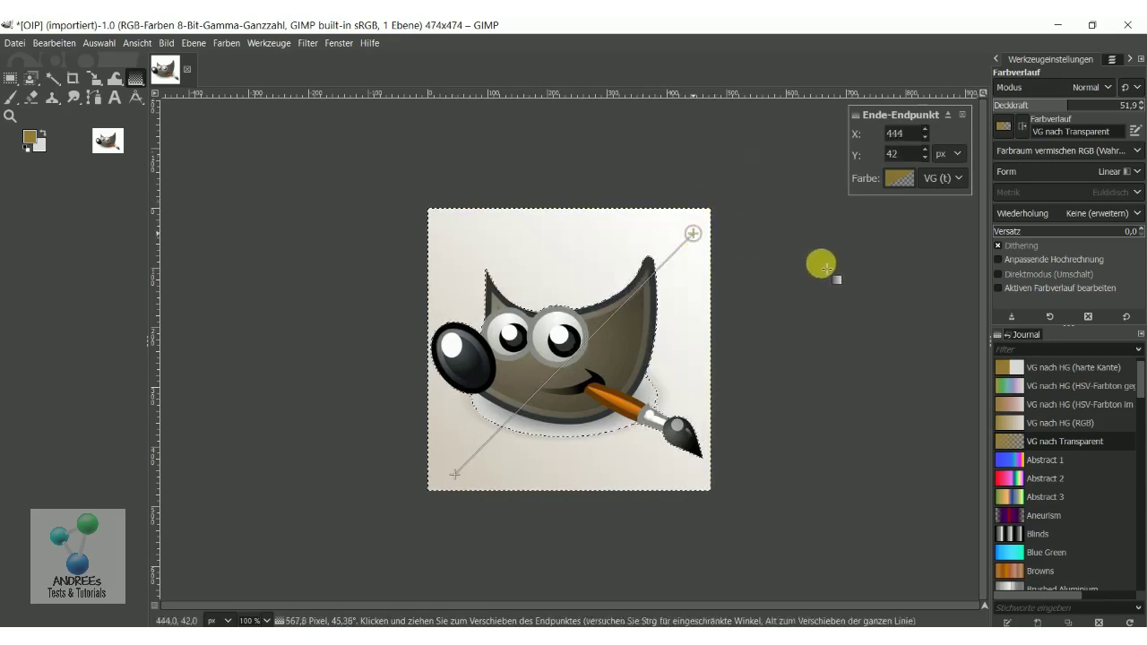
{"action": "left_click", "coordinate": [1008, 386]}
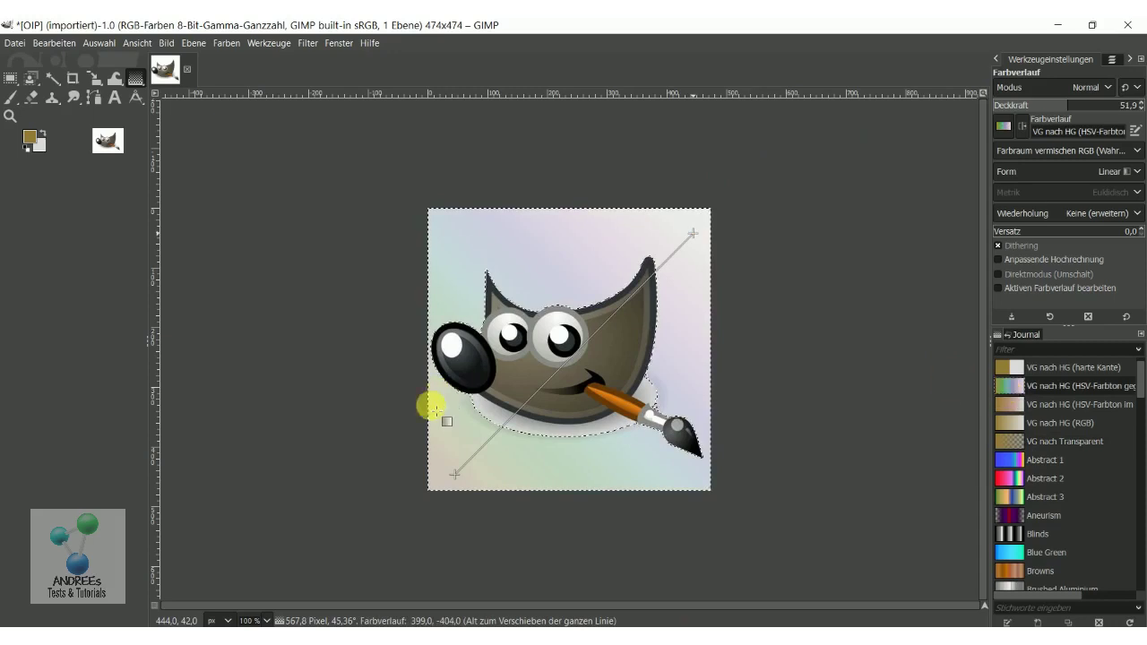
{"action": "left_click", "coordinate": [1027, 479]}
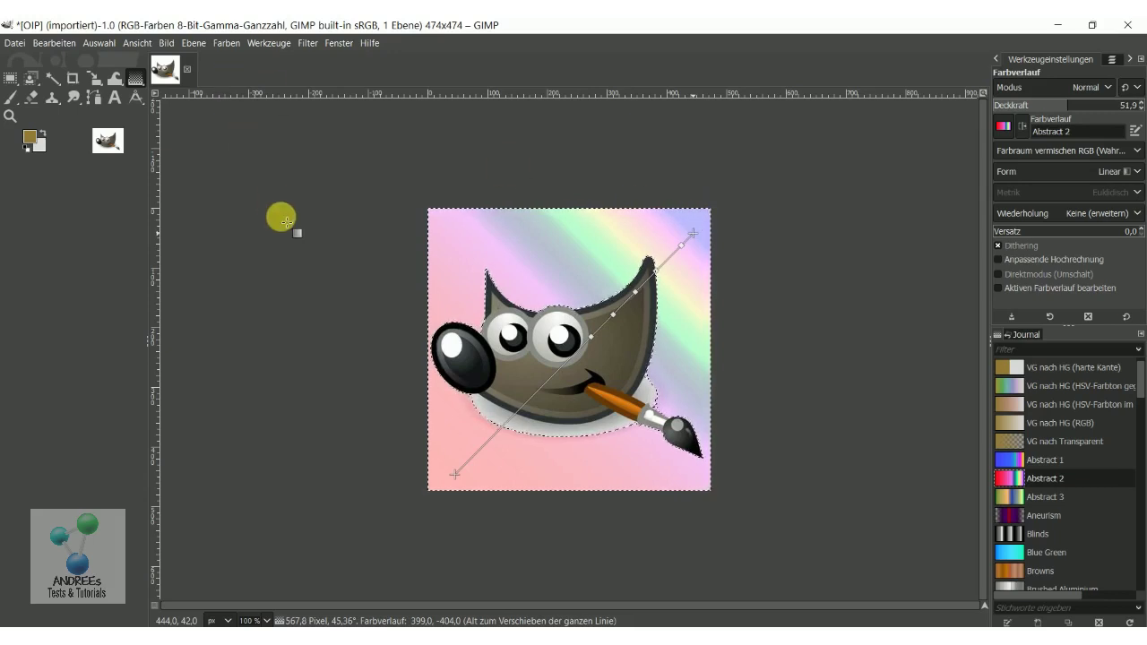
{"action": "left_click", "coordinate": [100, 43]}
{"action": "left_click", "coordinate": [109, 80]}
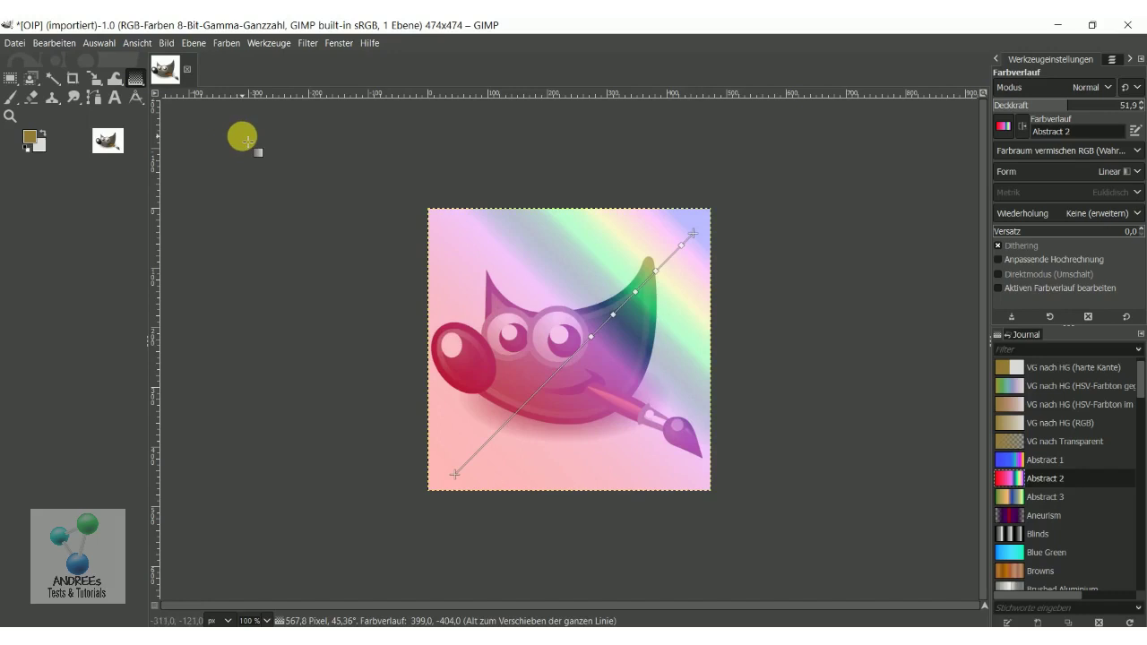
Undo the Abstract 2 gradient to restore the plain white background behind Wilber
{"action": "left_click", "coordinate": [61, 44]}
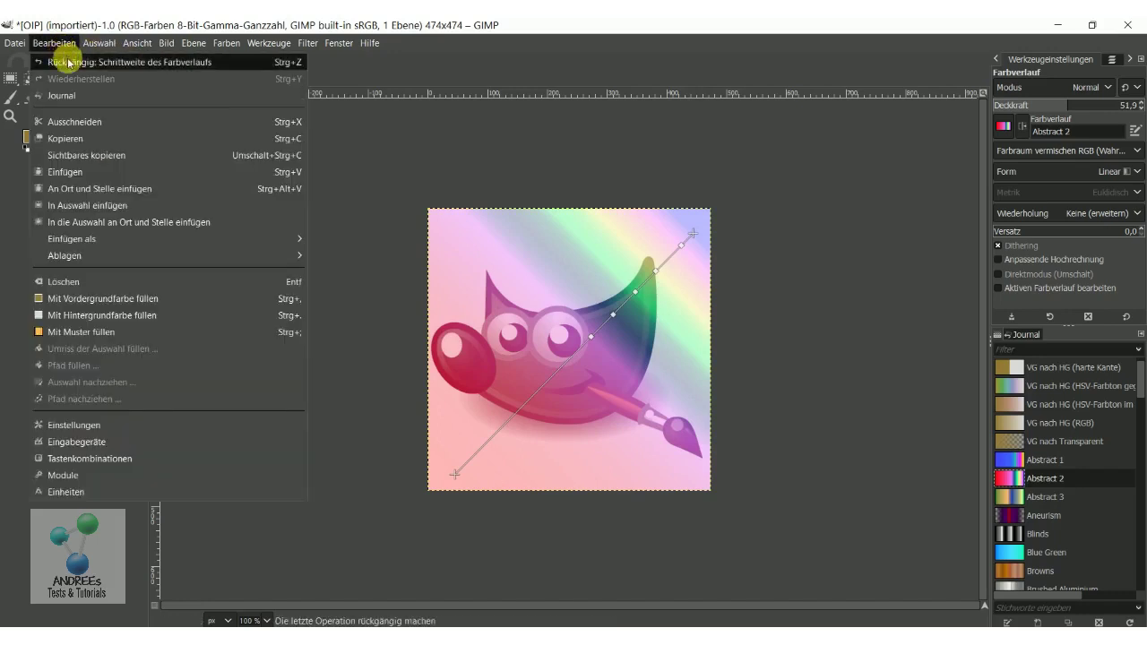
{"action": "left_click", "coordinate": [68, 62]}
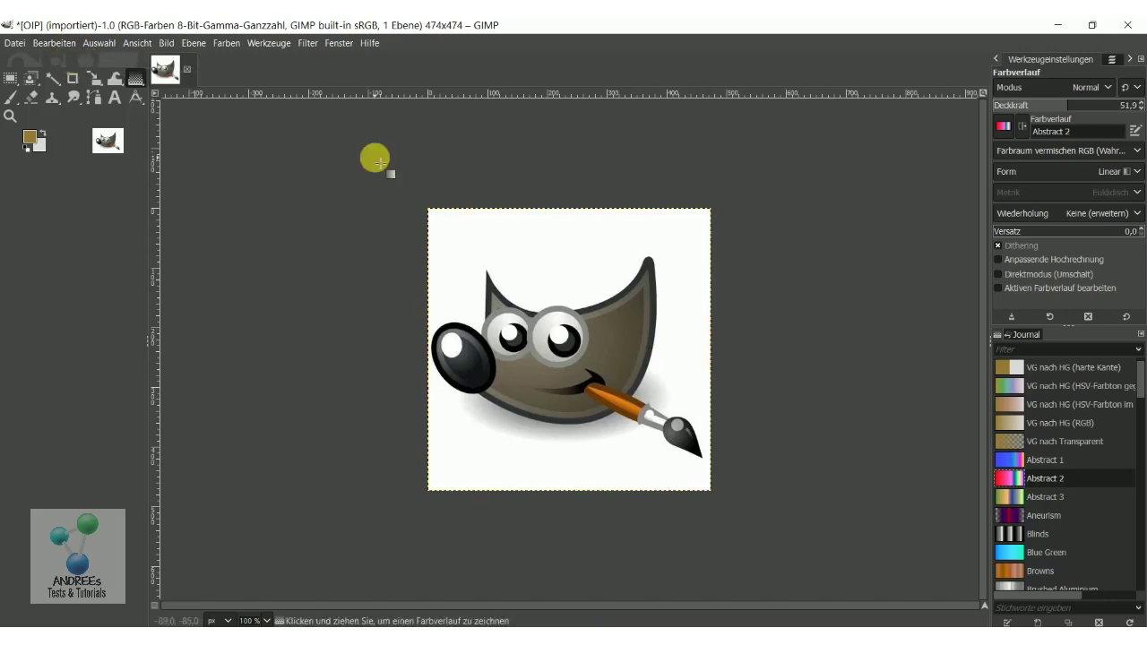